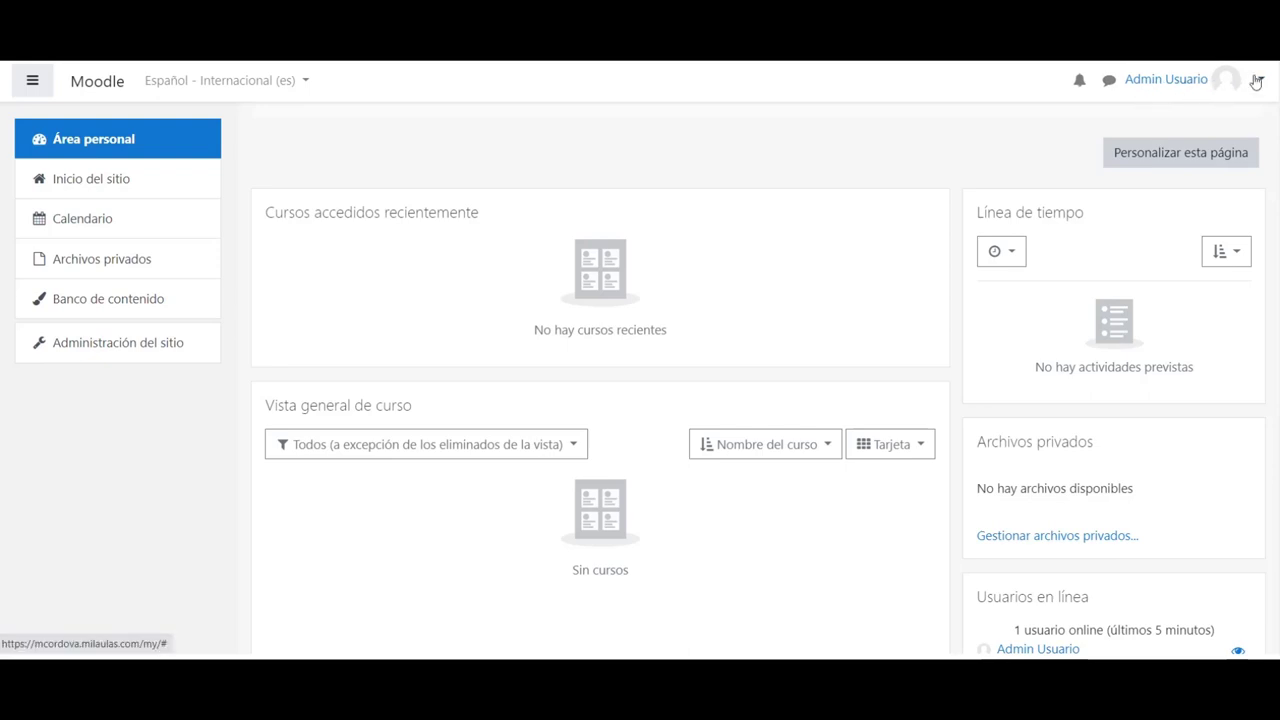
Step: Open the account dropdown from the user name and avatar in the top-right navbar
left_click(1258, 82)
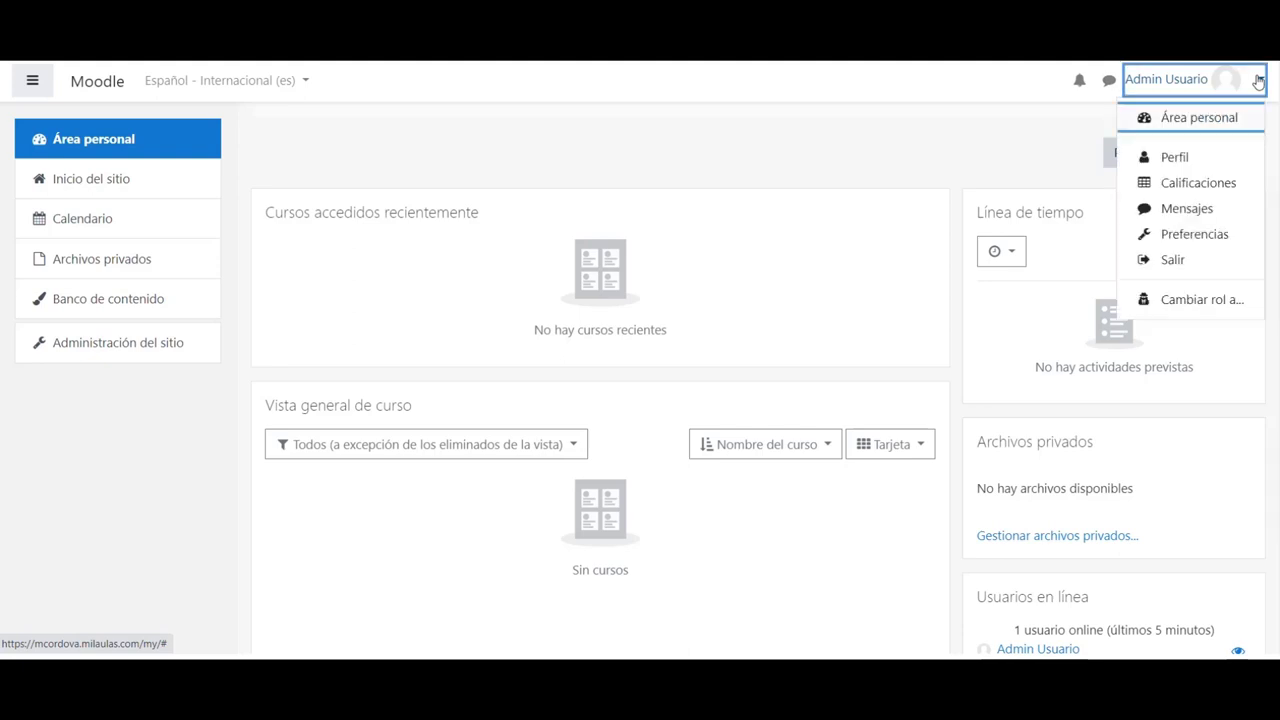
Step: Go to the Perfil page from the user menu and scroll through its details
left_click(1172, 163)
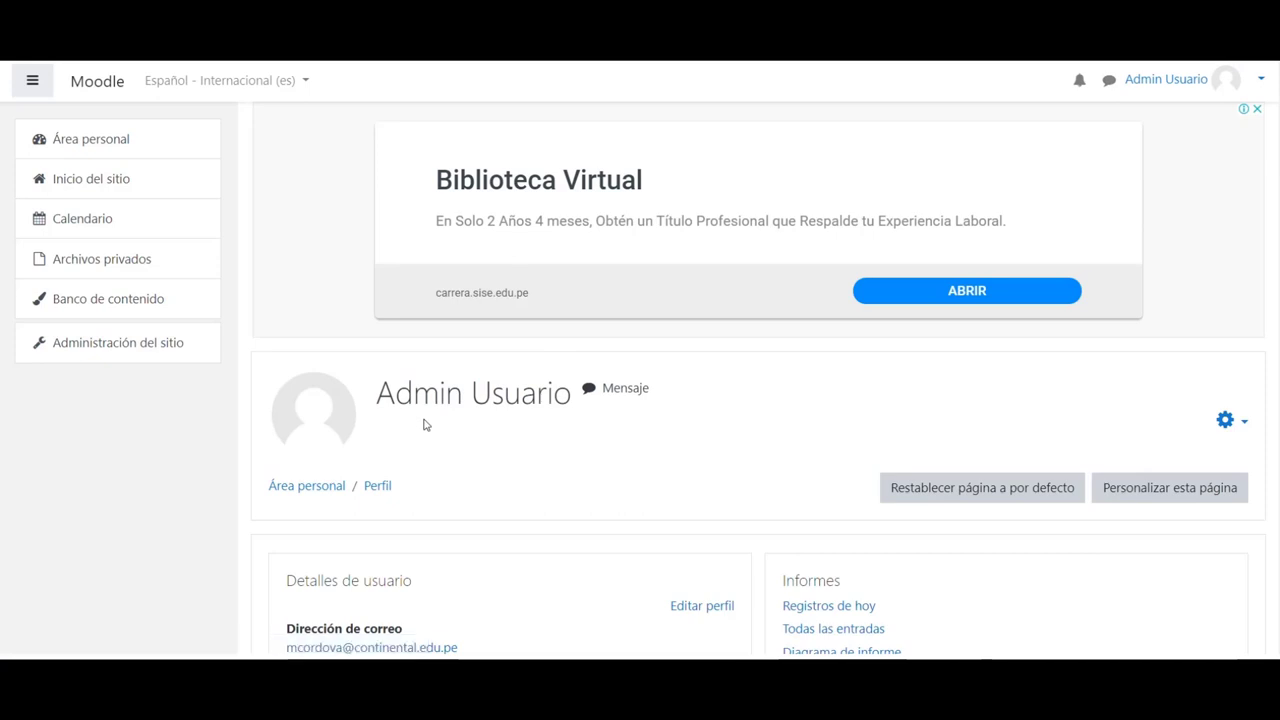
scroll(435, 415, "down", 3)
scroll(443, 406, "up", 2)
scroll(443, 405, "up", 1)
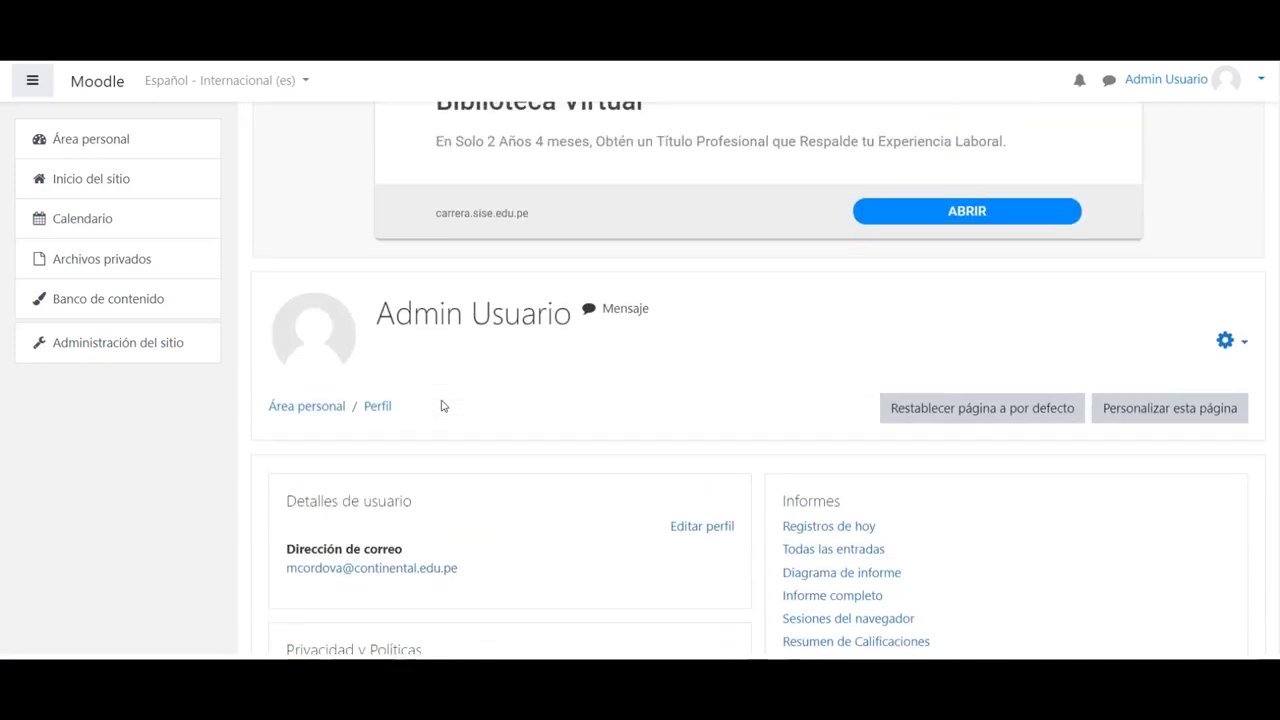
scroll(1262, 296, "down", 1)
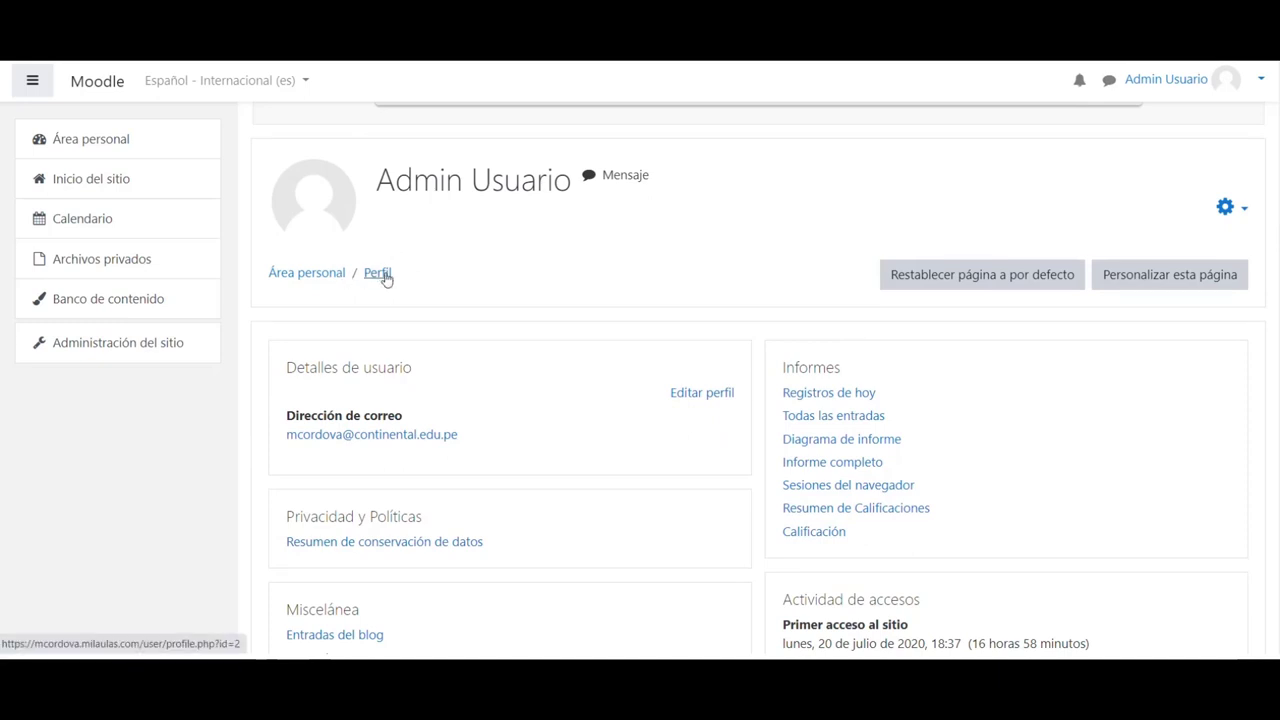
Step: Open Editar perfil and highlight the username admin and the allowed password special characters
left_click(680, 392)
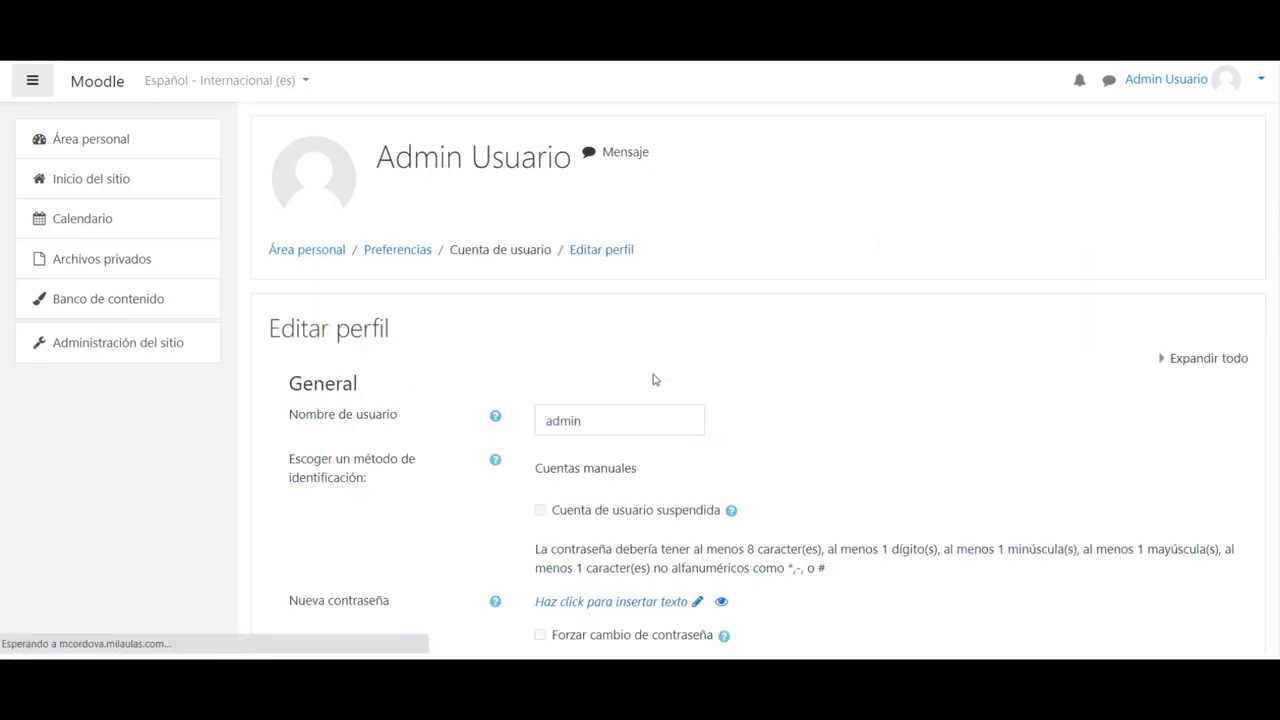
scroll(1268, 260, "down", 2)
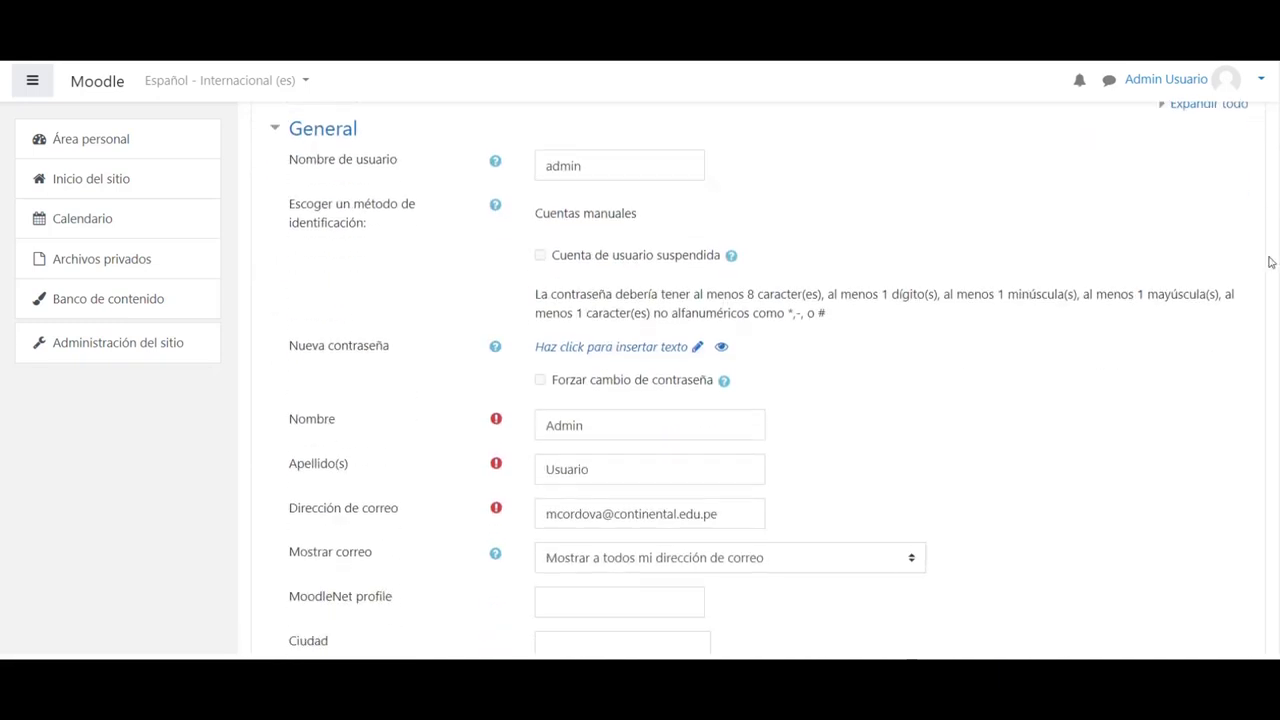
scroll(1268, 256, "up", 1)
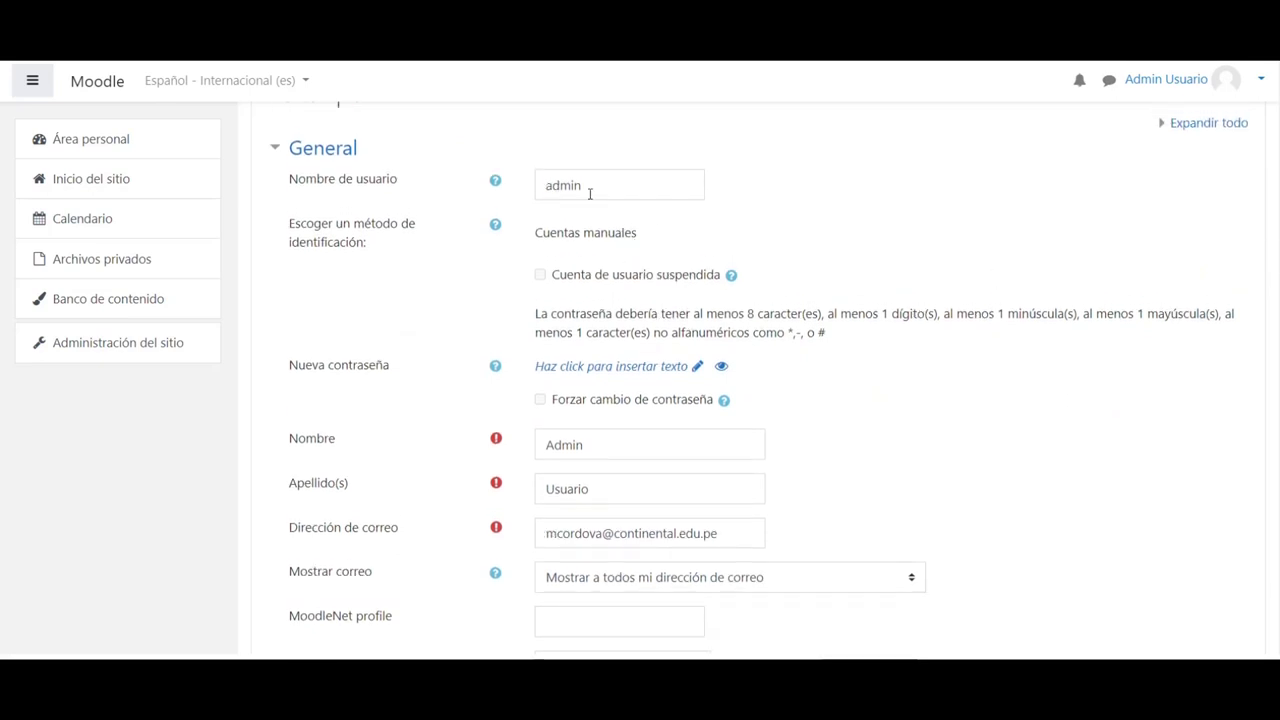
double_click(536, 186)
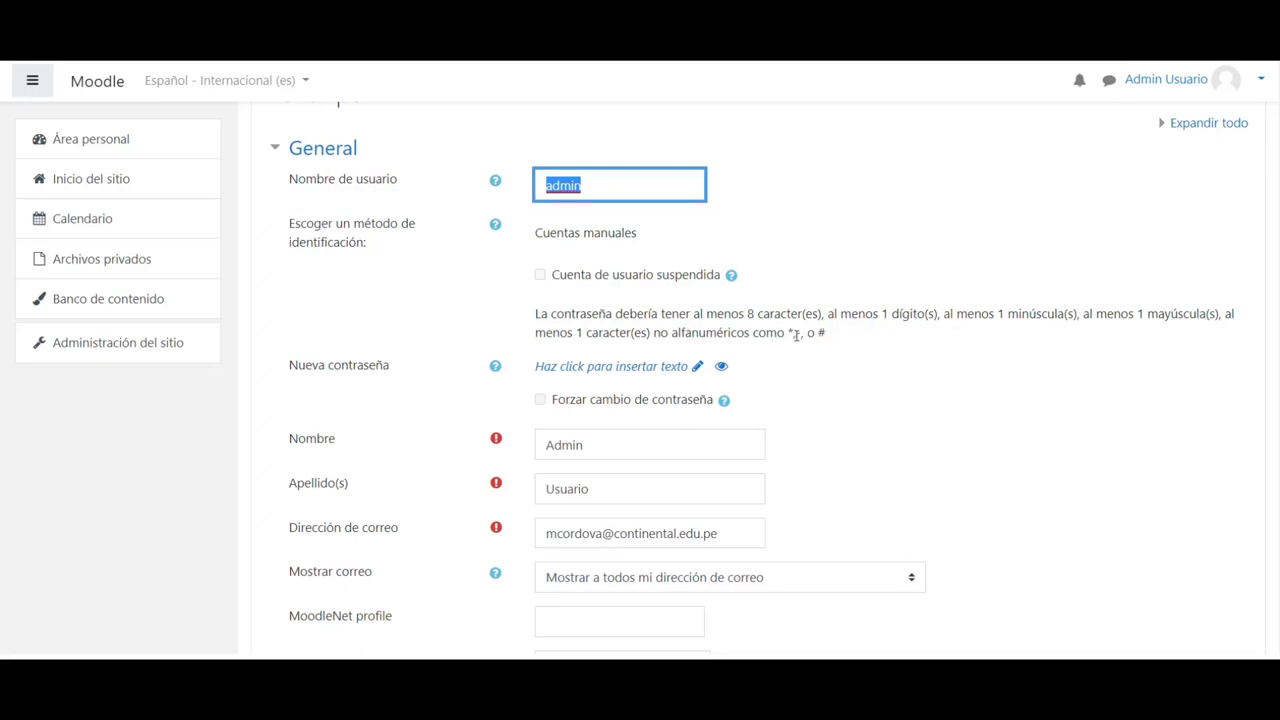
left_click_drag(789, 334, 827, 338)
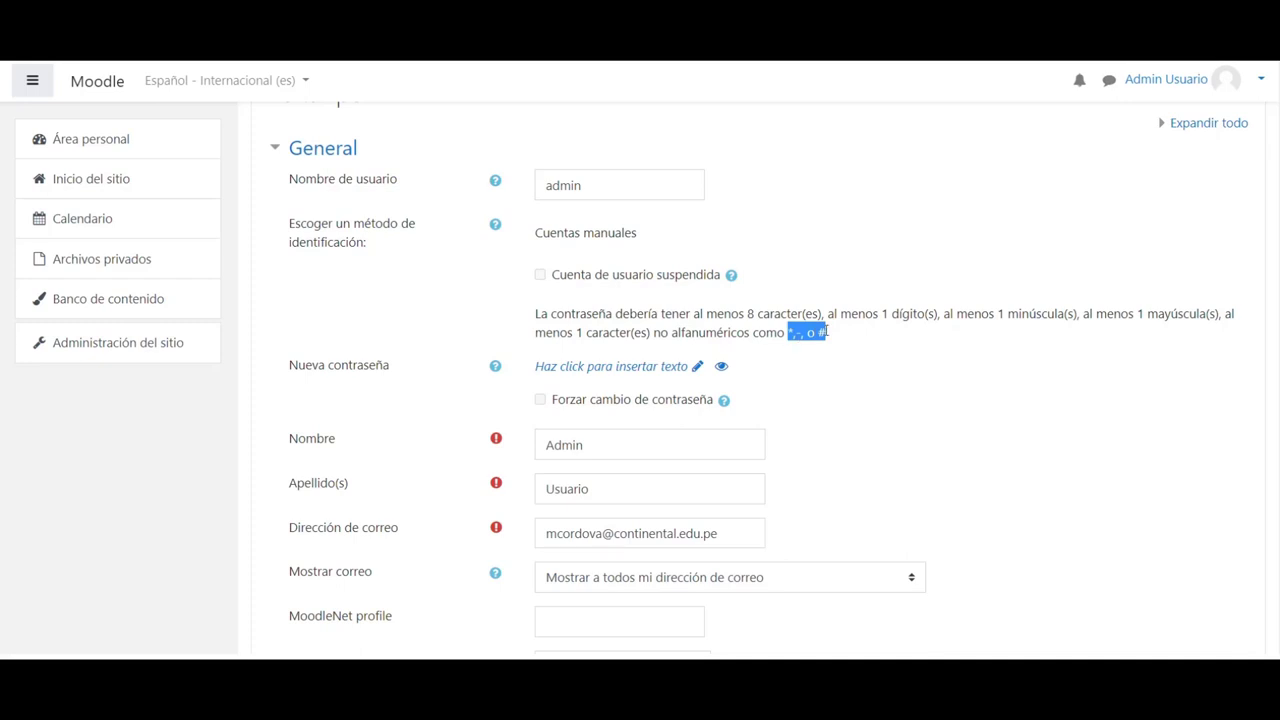
Step: Enter a new rule-compliant password in the Nueva contraseña field
left_click(614, 367)
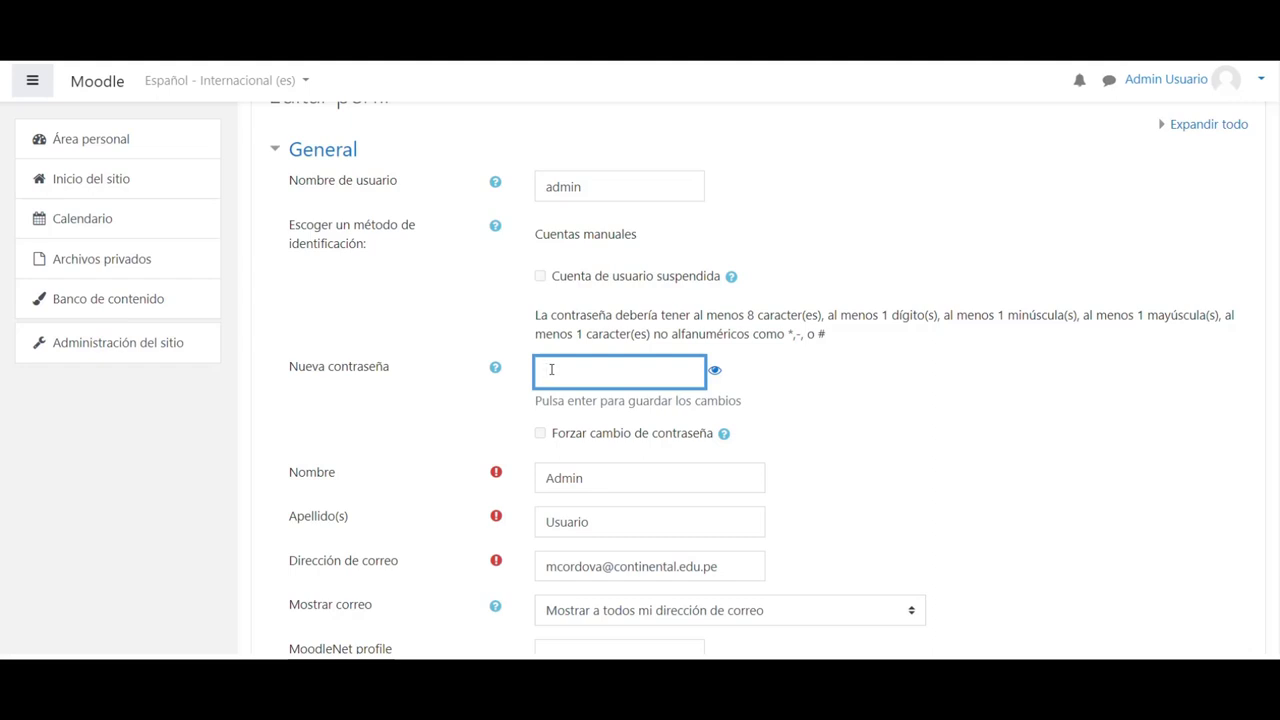
type("•••••••••••••")
scroll(510, 478, "down", 1)
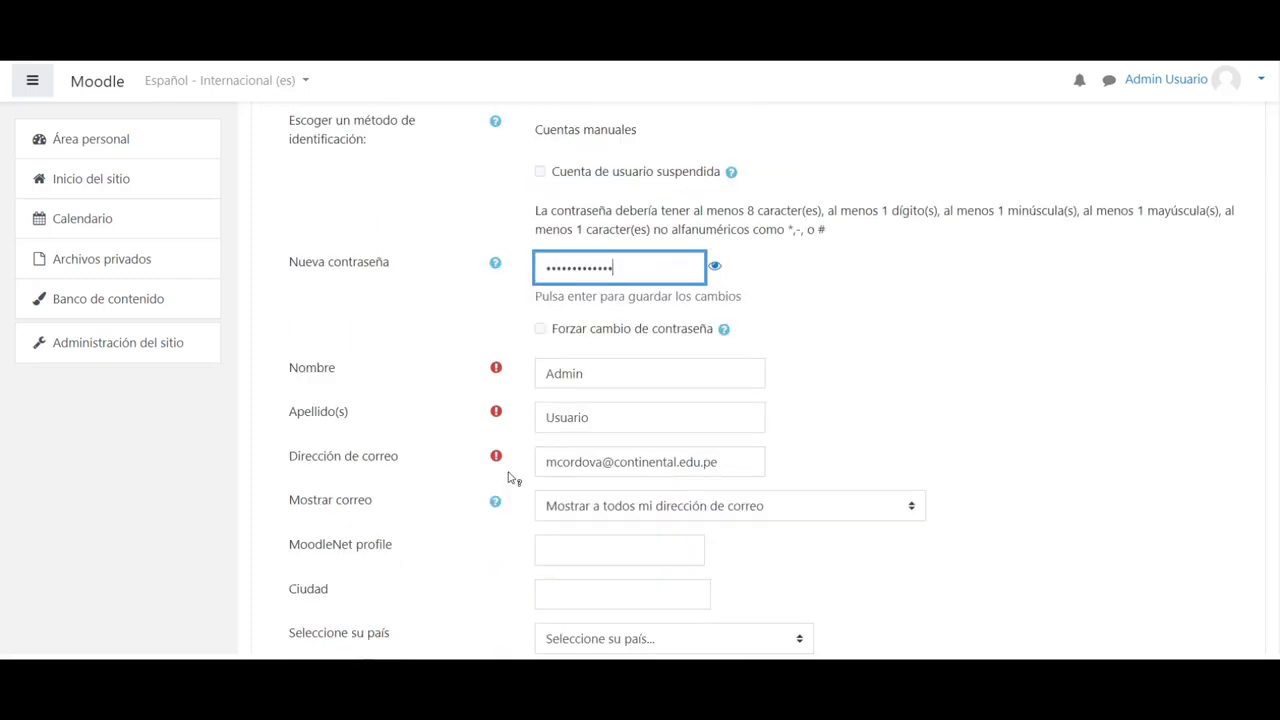
left_click_drag(603, 392, 517, 400)
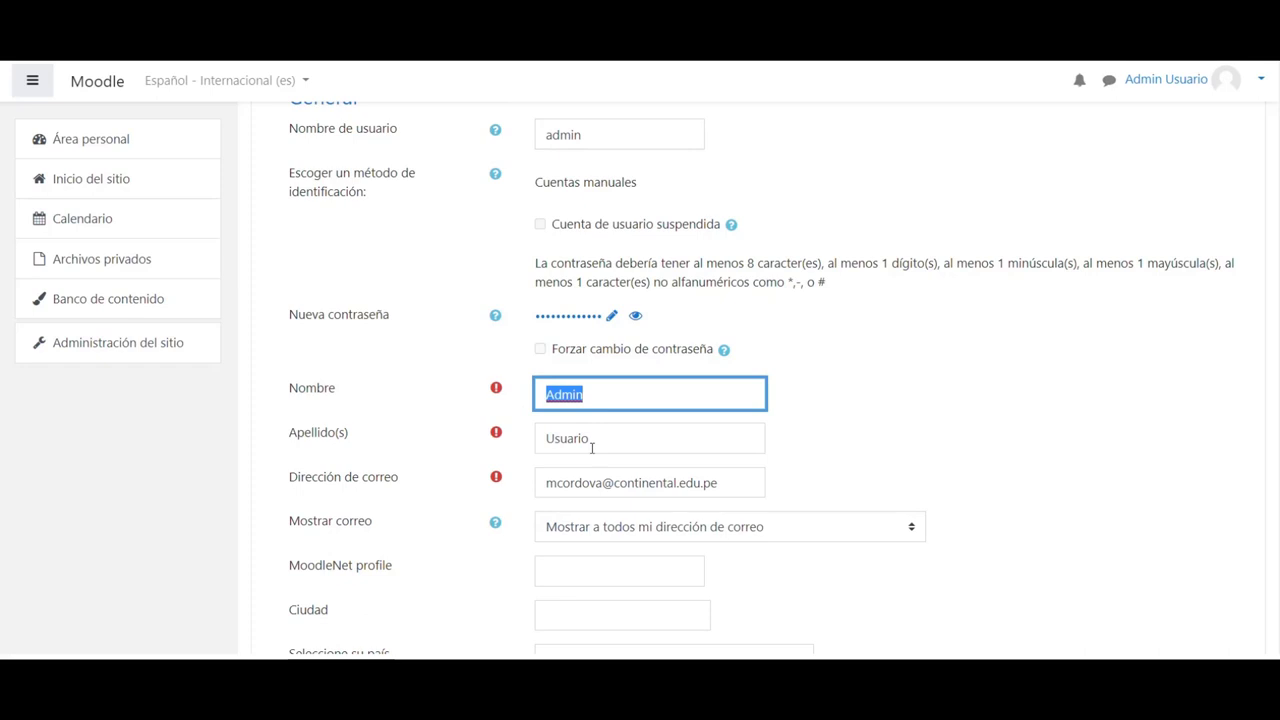
Step: Overwrite Nombre 'Admin' and Apellido(s) 'Usuario' with the user's real first name and surname
left_click_drag(592, 448, 543, 441)
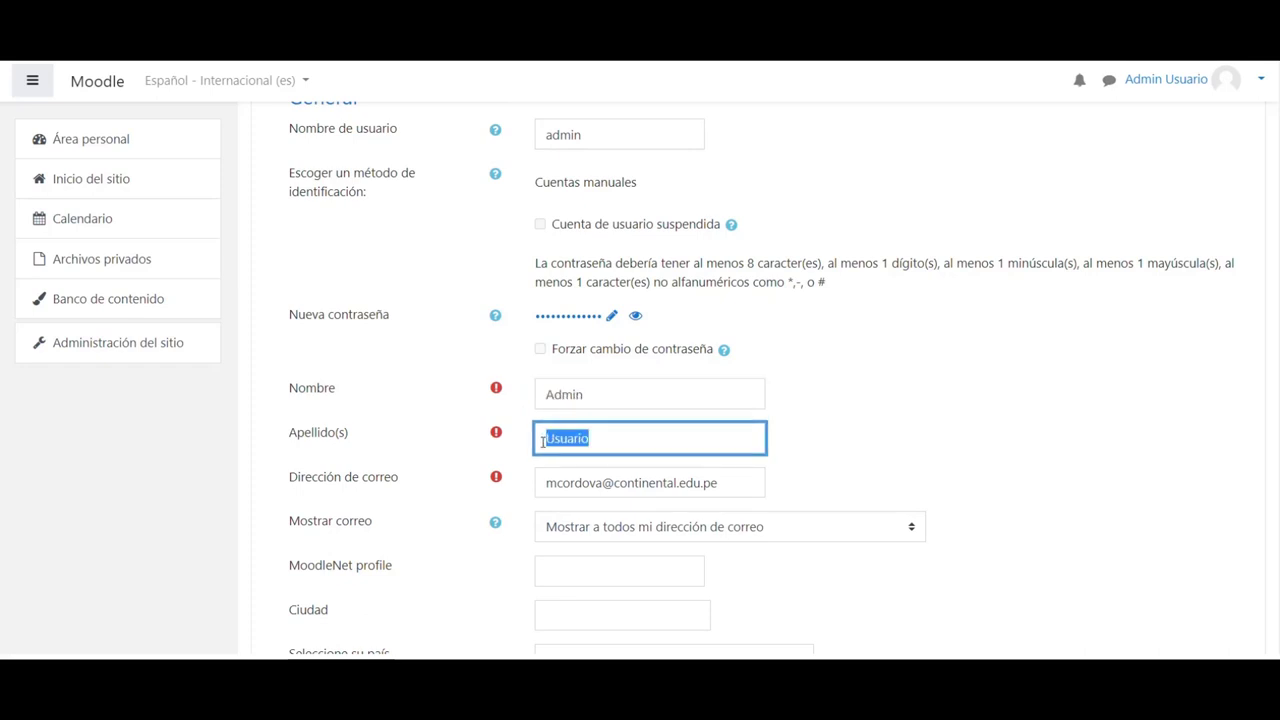
left_click_drag(597, 397, 503, 413)
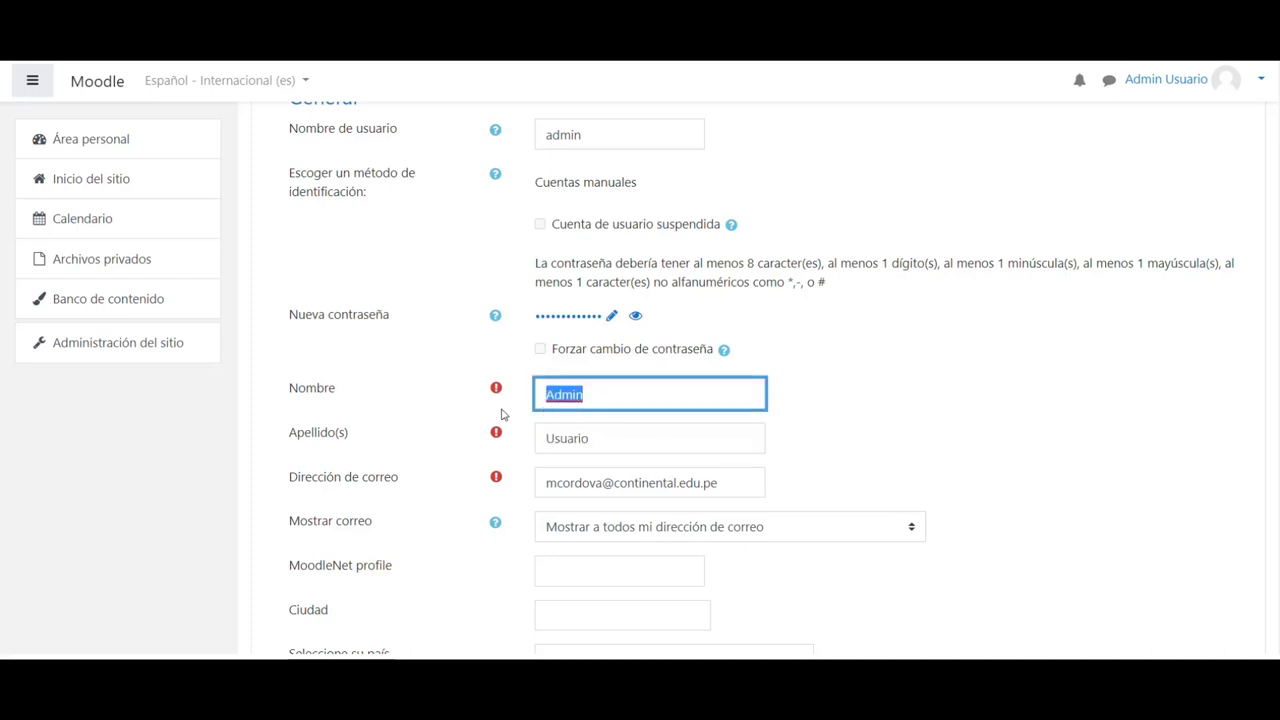
type("Miguel")
key("Tab")
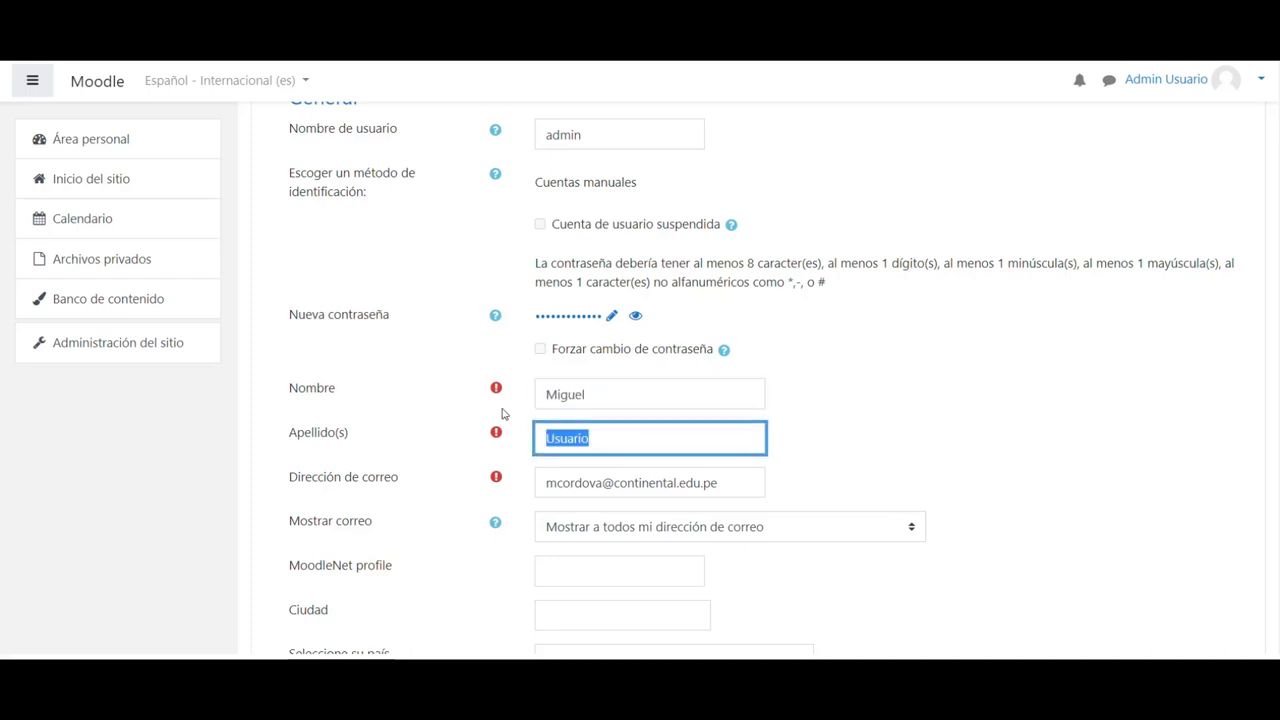
type("Córdova")
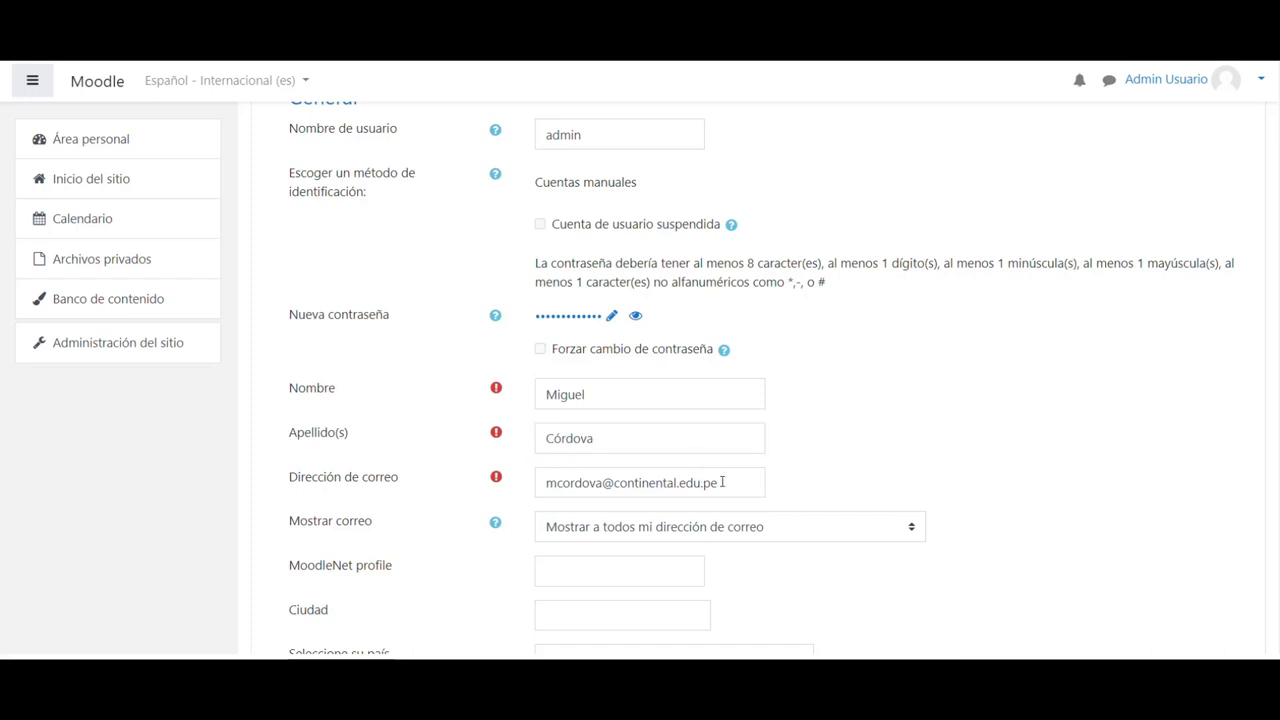
left_click_drag(722, 483, 528, 485)
scroll(874, 434, "down", 2)
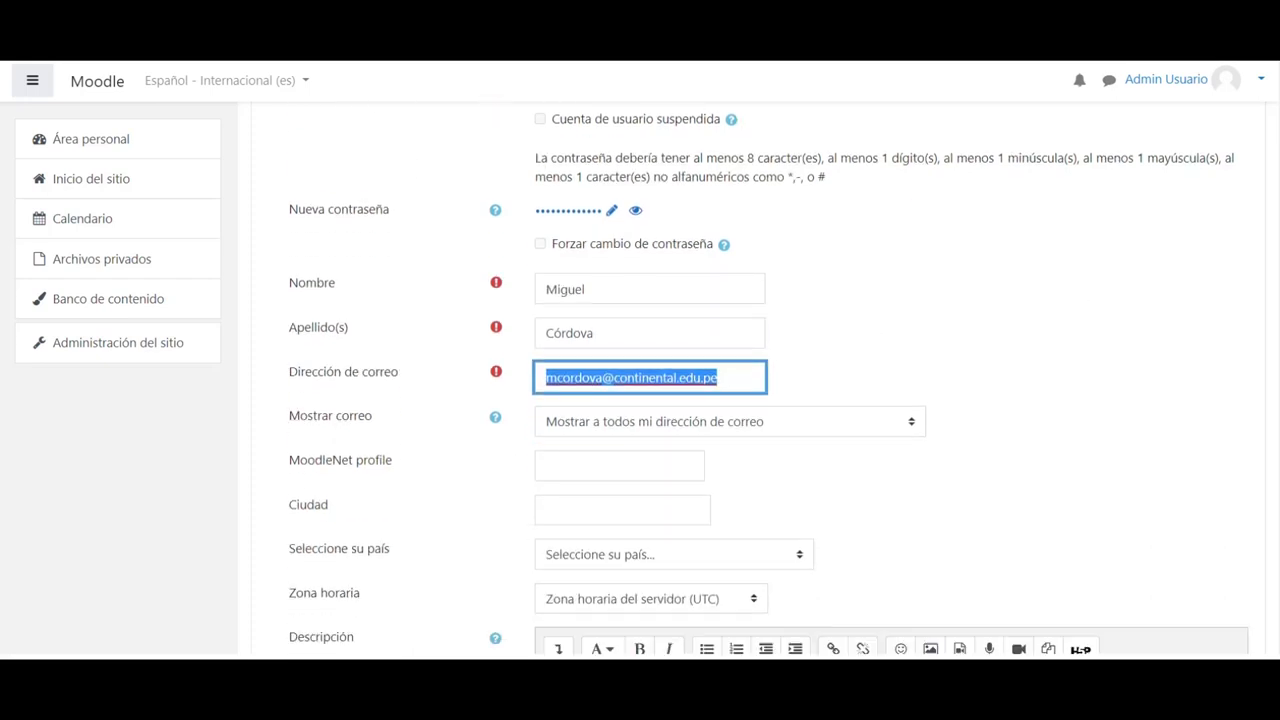
scroll(1272, 372, "down", 1)
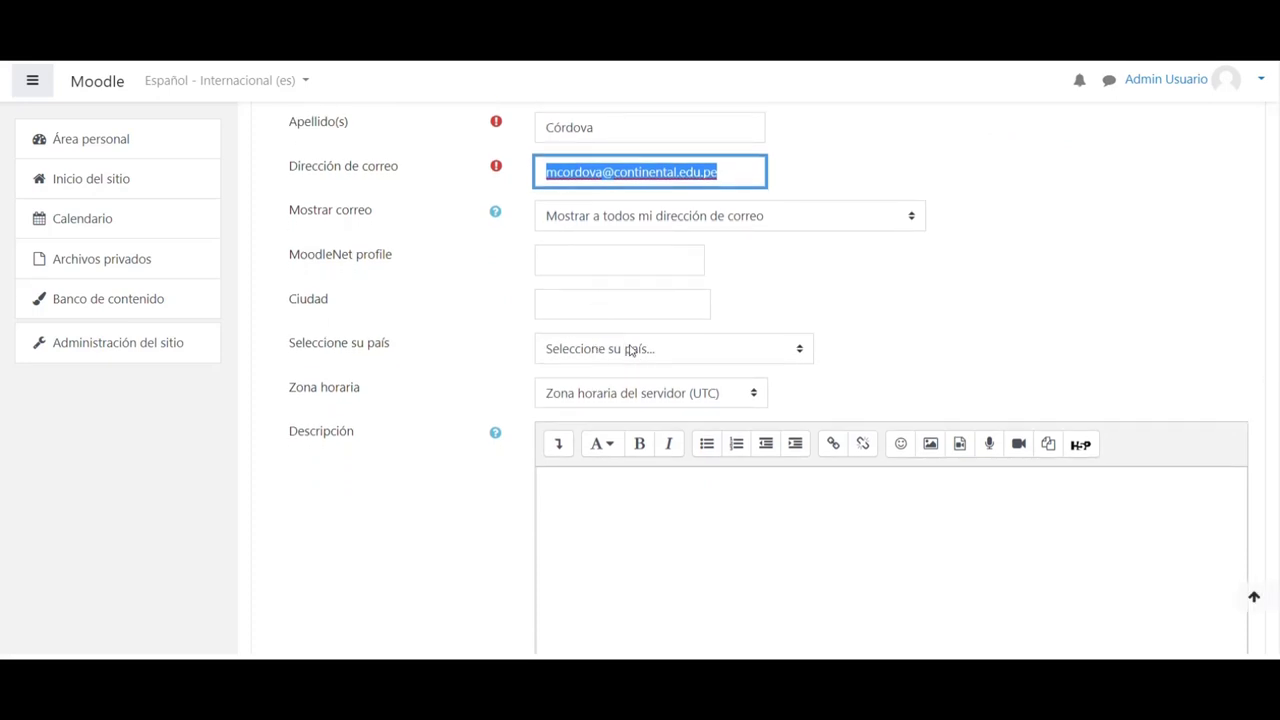
scroll(1256, 405, "down", 2)
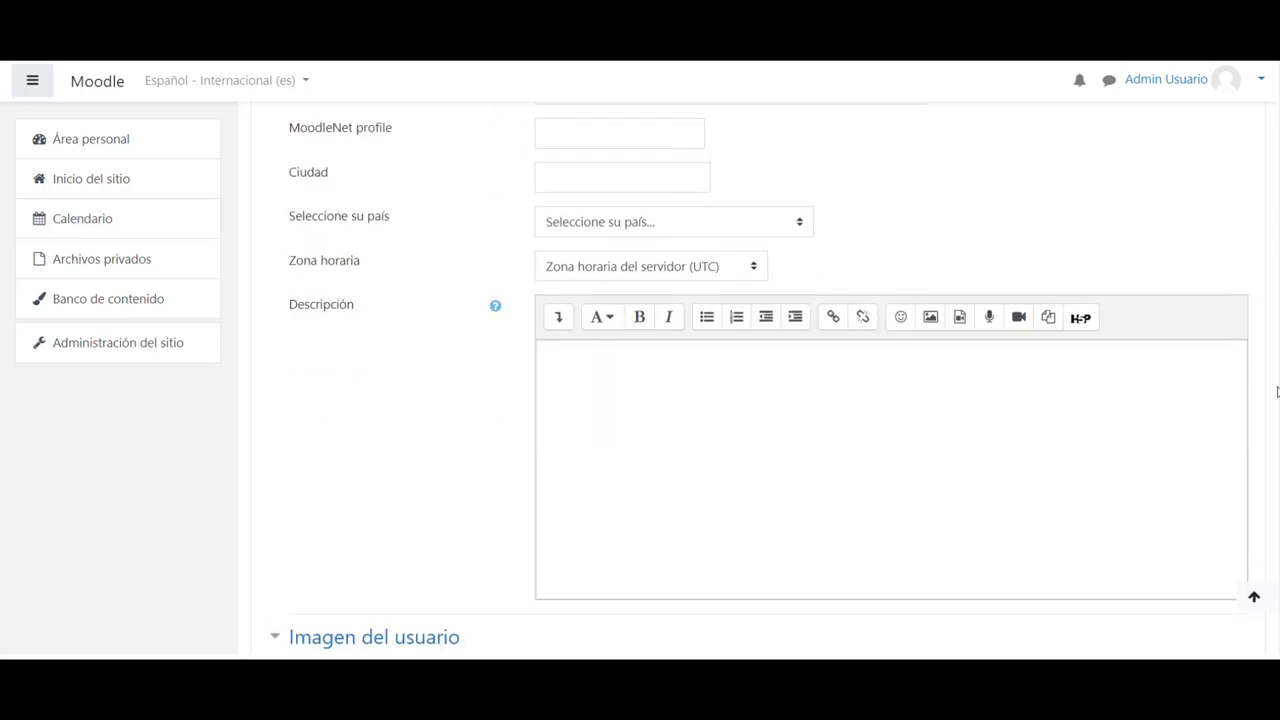
Step: Scroll to the Imagen del usuario section and bring up the File Explorer windows
left_click(576, 350)
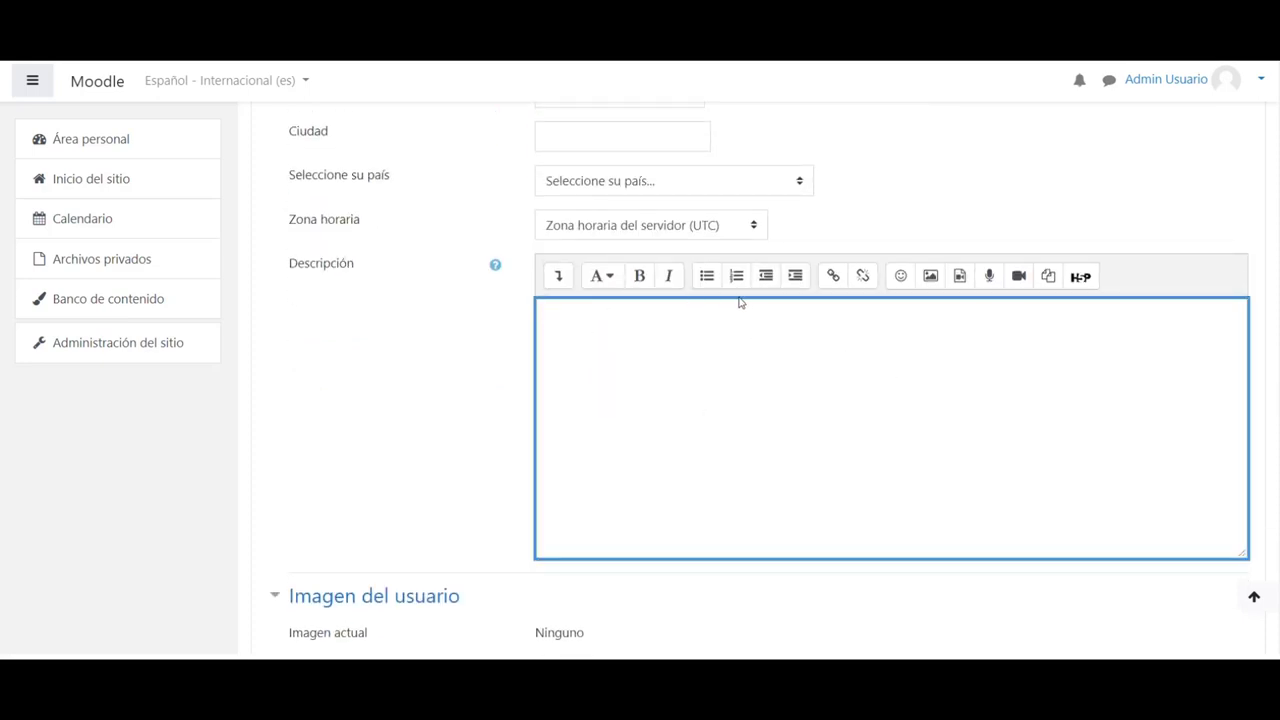
scroll(1275, 465, "down", 4)
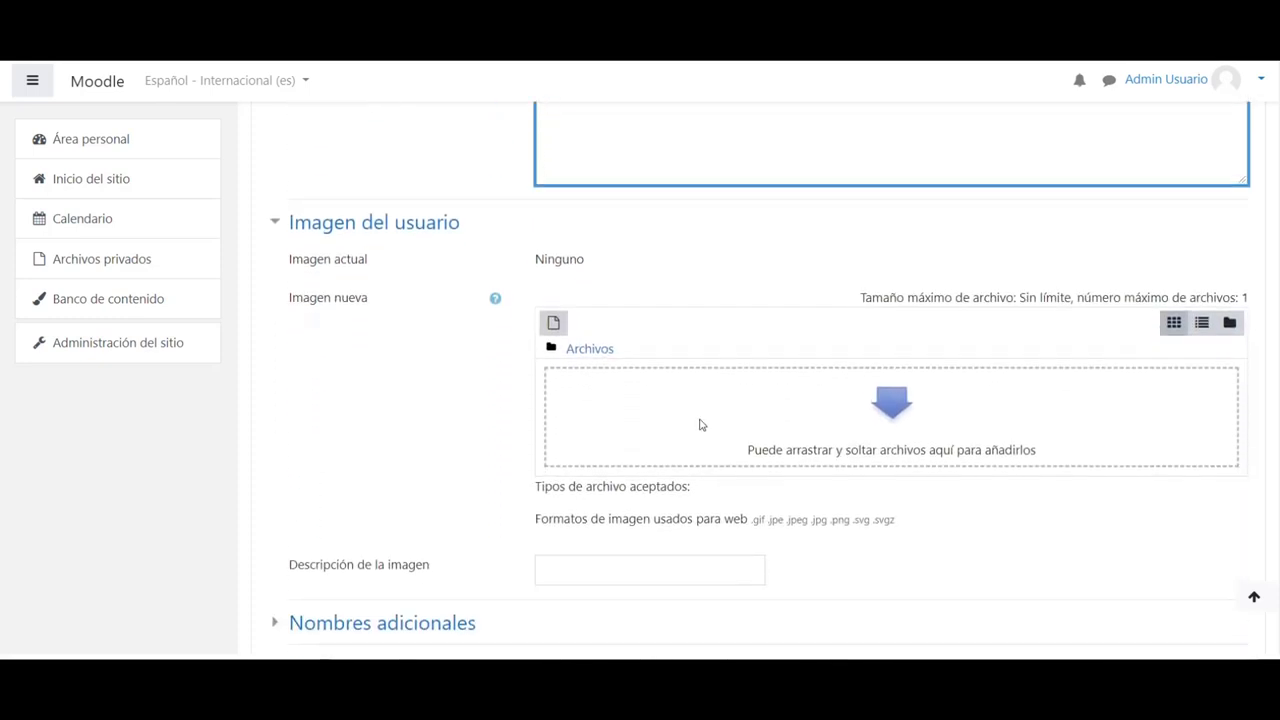
left_click(330, 675)
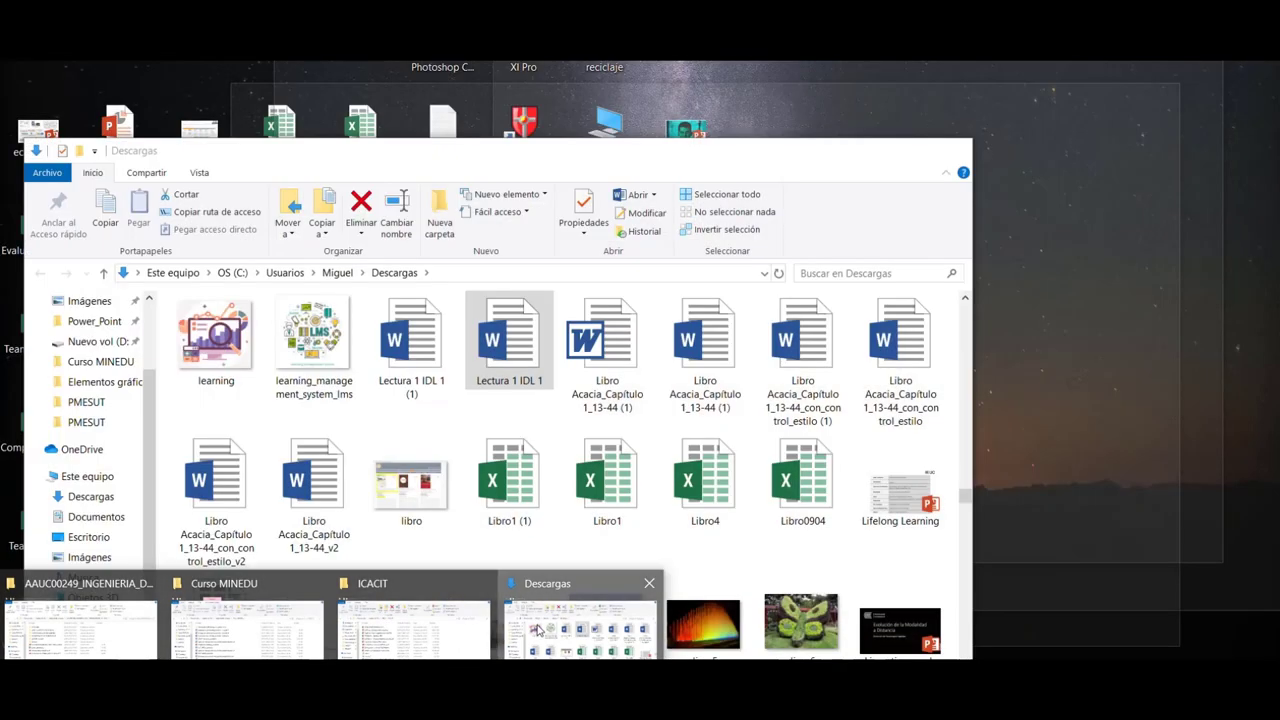
Step: Drag macs.PNG from the Imágenes folder into Moodle's Imagen nueva area
left_click(537, 628)
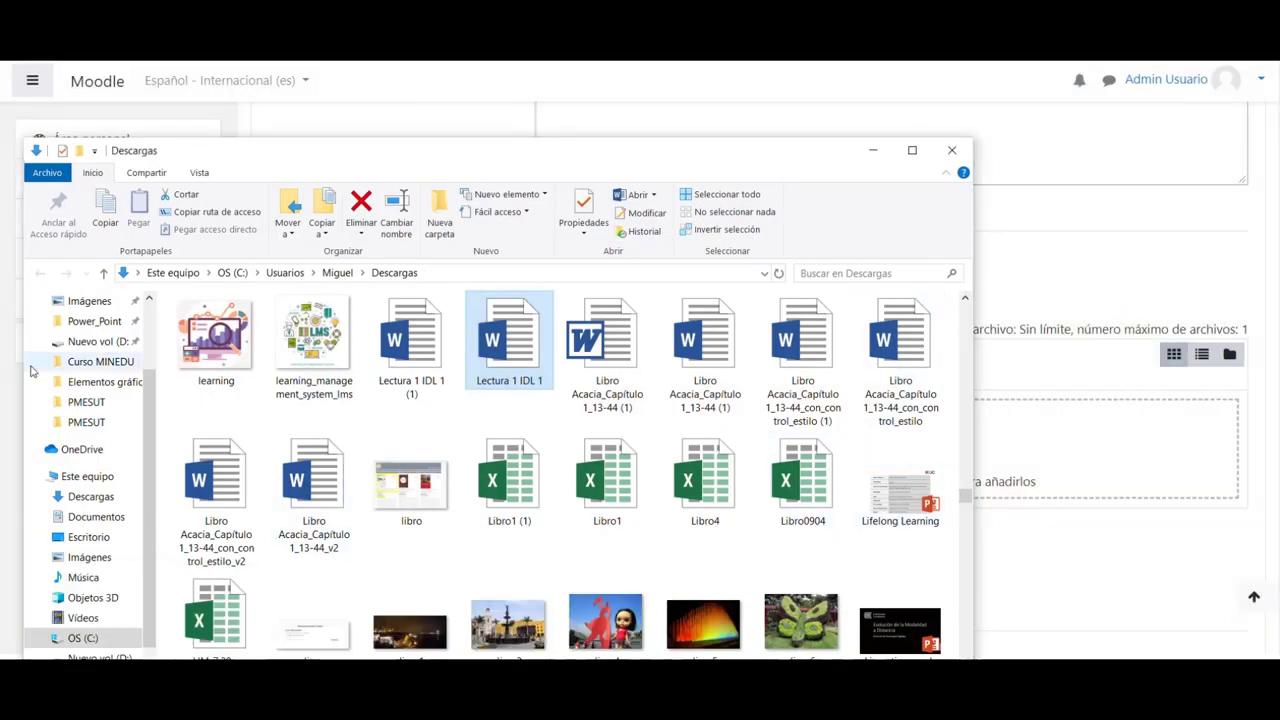
left_click(89, 557)
scroll(726, 470, "down", 3)
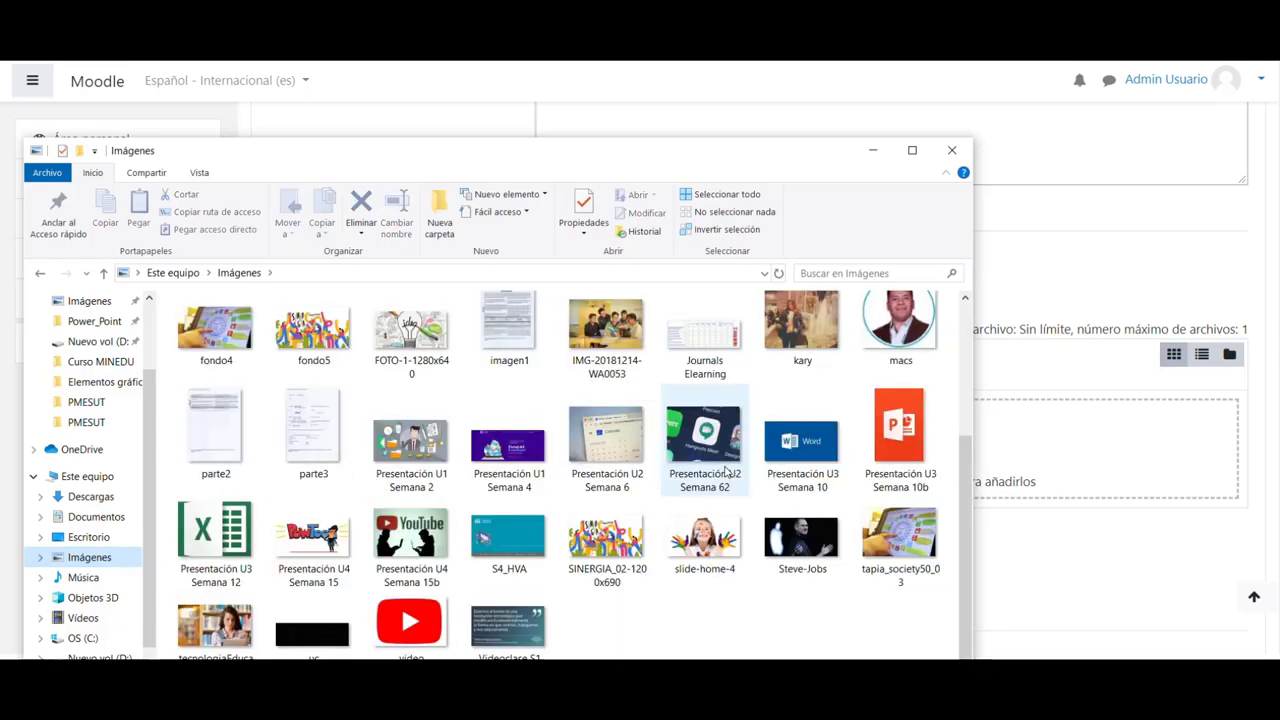
left_click_drag(888, 308, 1051, 388)
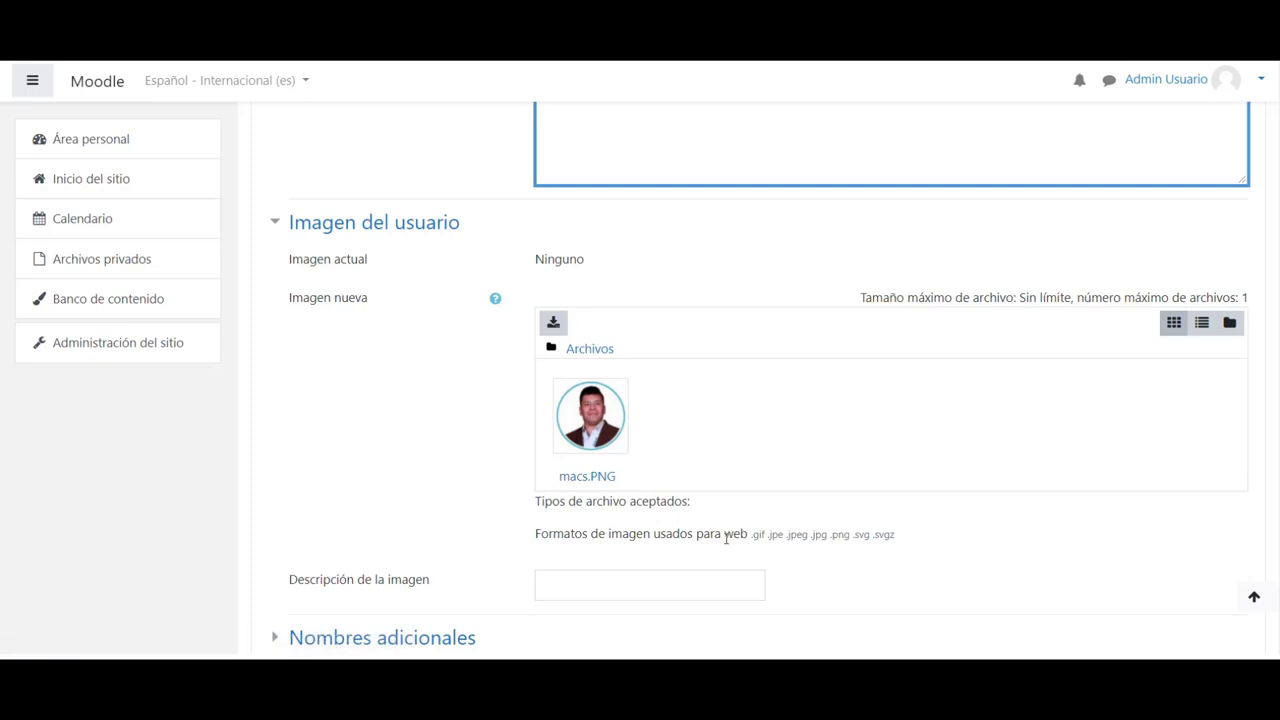
scroll(729, 538, "up", 4)
scroll(1261, 434, "down", 6)
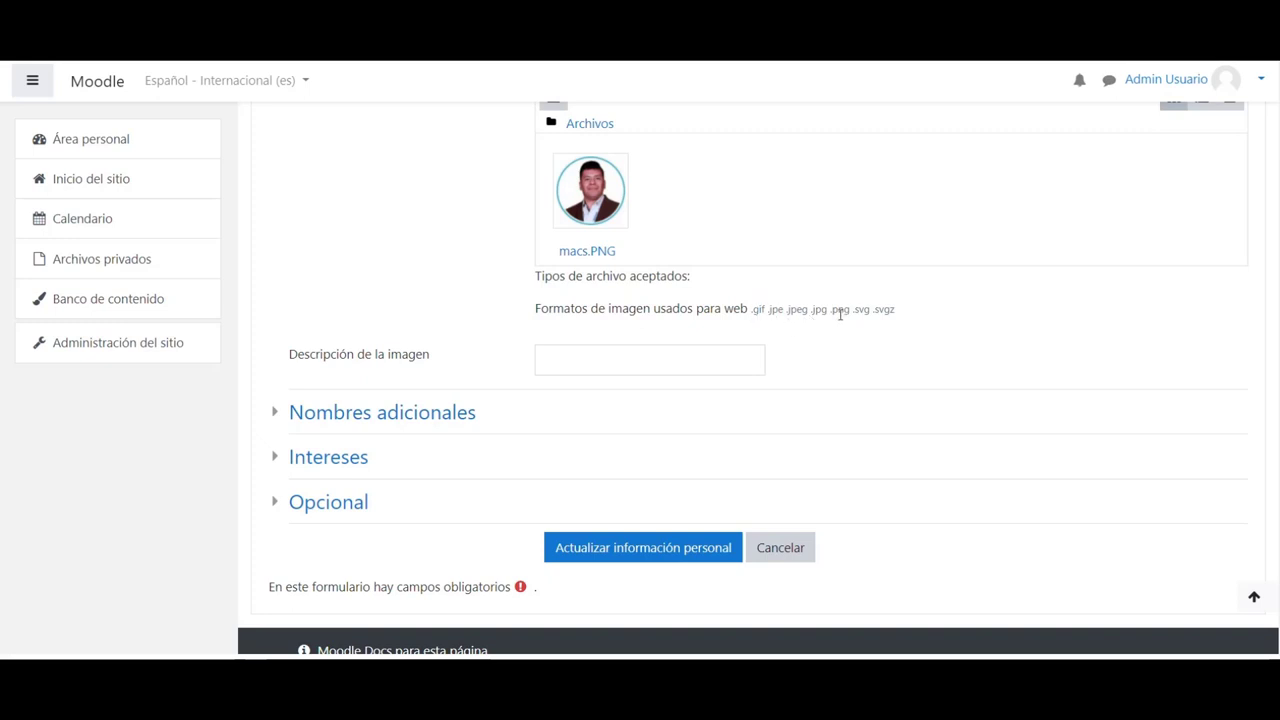
Step: Save with Actualizar información personal and dismiss the advertising banner
left_click(640, 556)
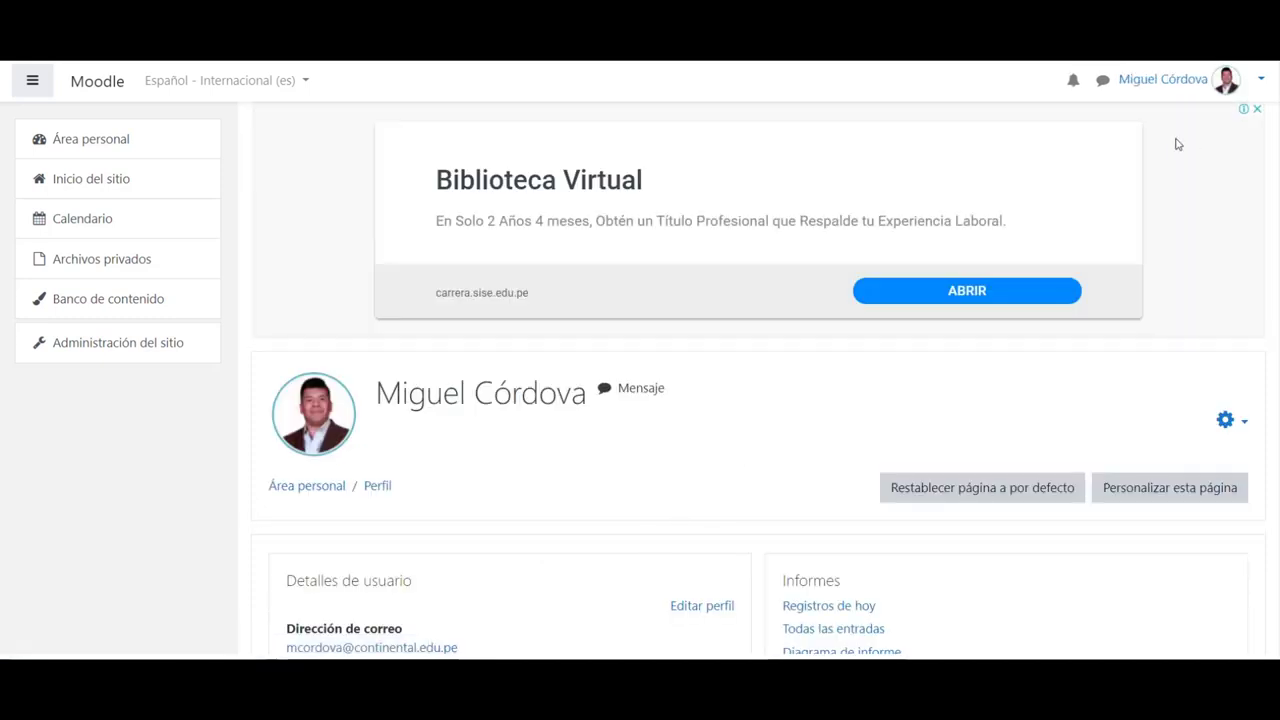
left_click(1257, 109)
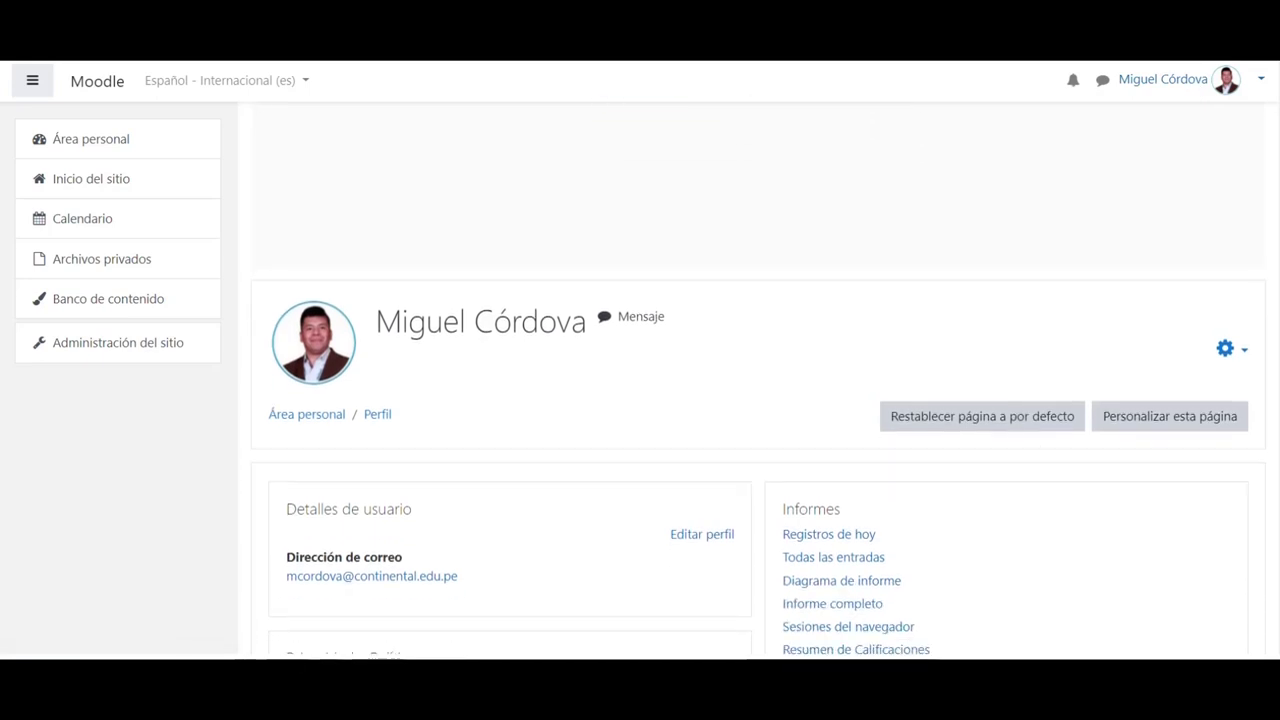
scroll(1274, 229, "down", 2)
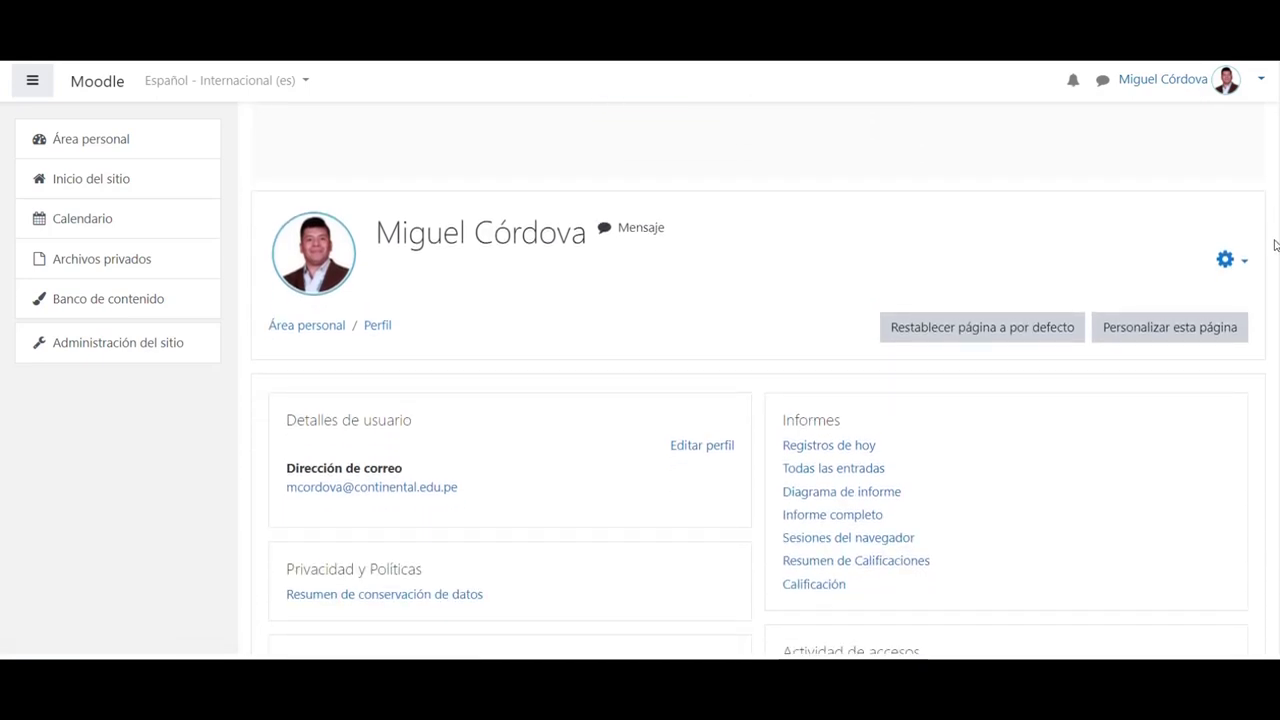